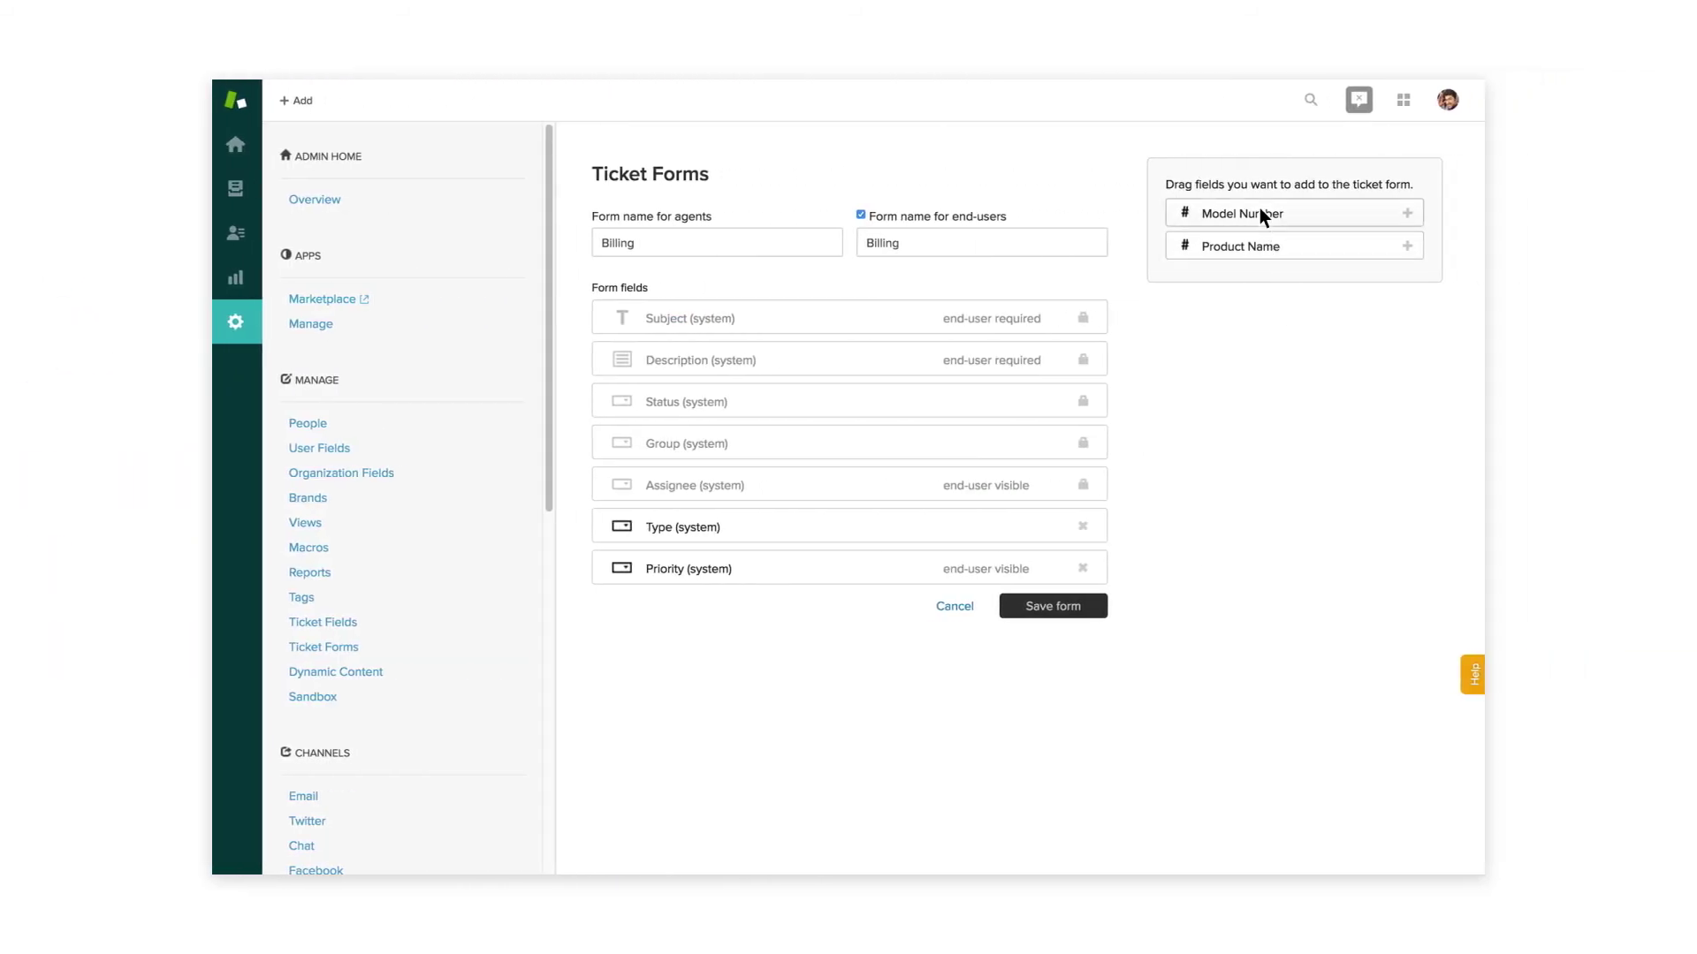
- Drag the Model Number field into the Billing form's fields, after Priority
{"action": "mouse_move", "coordinate": [1260, 208]}
{"action": "left_mouse_down"}
{"action": "mouse_move", "coordinate": [1186, 450]}
{"action": "mouse_move", "coordinate": [1028, 610]}
{"action": "left_mouse_up"}
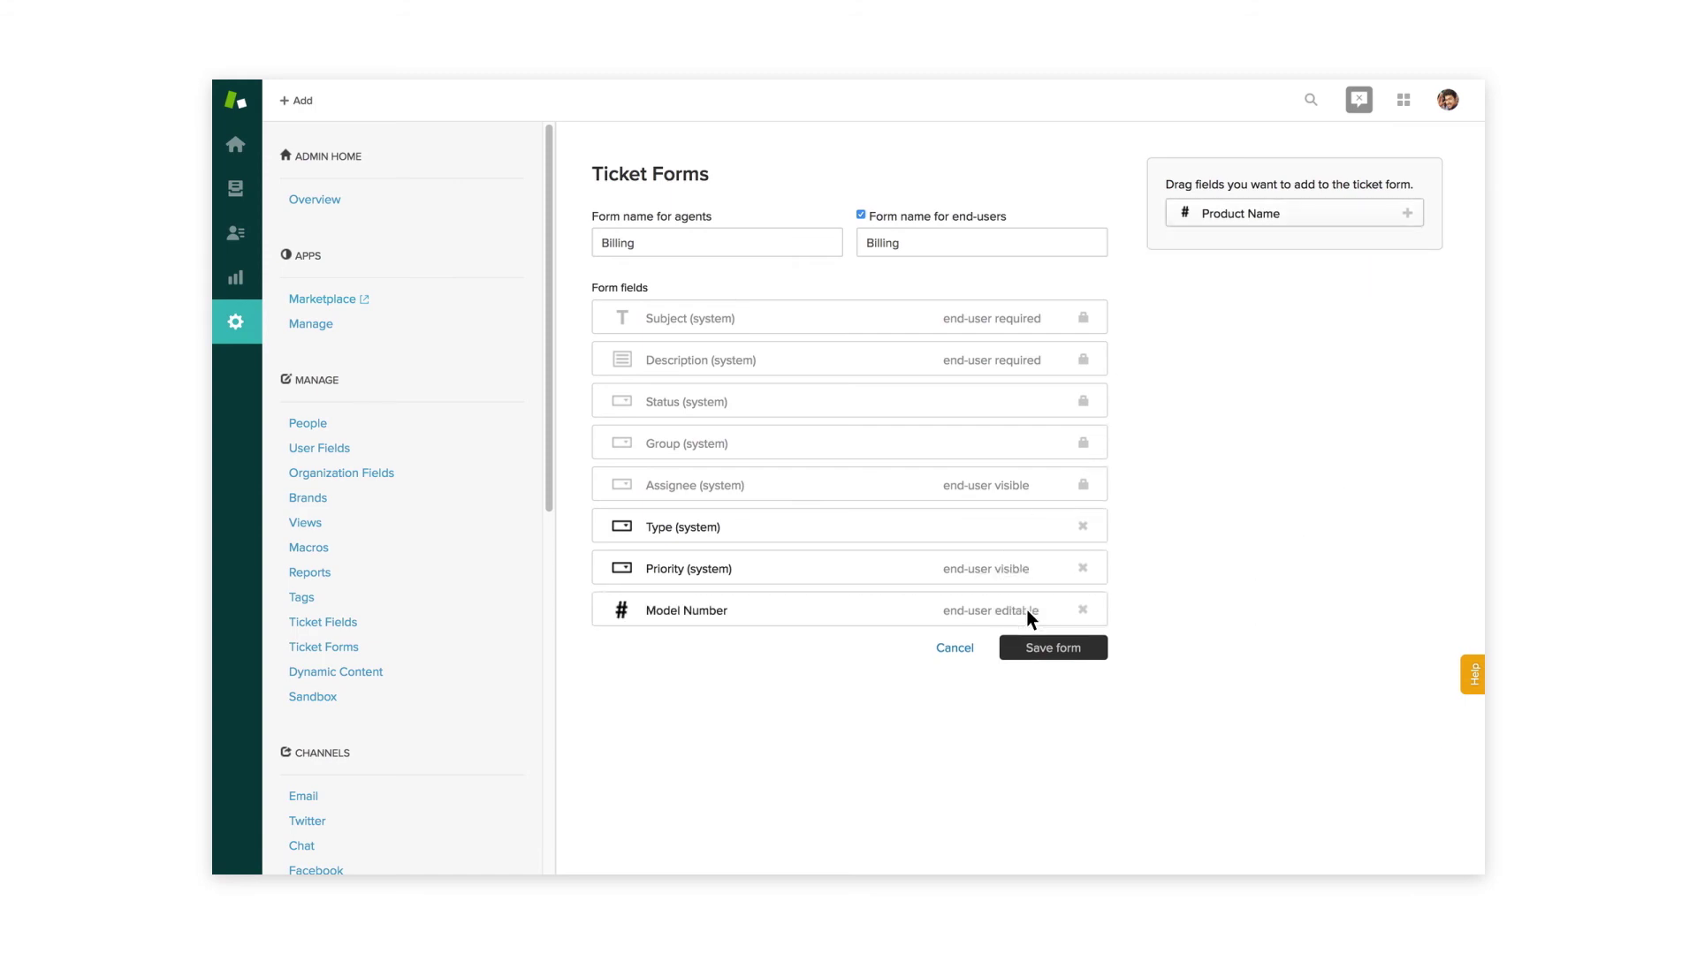